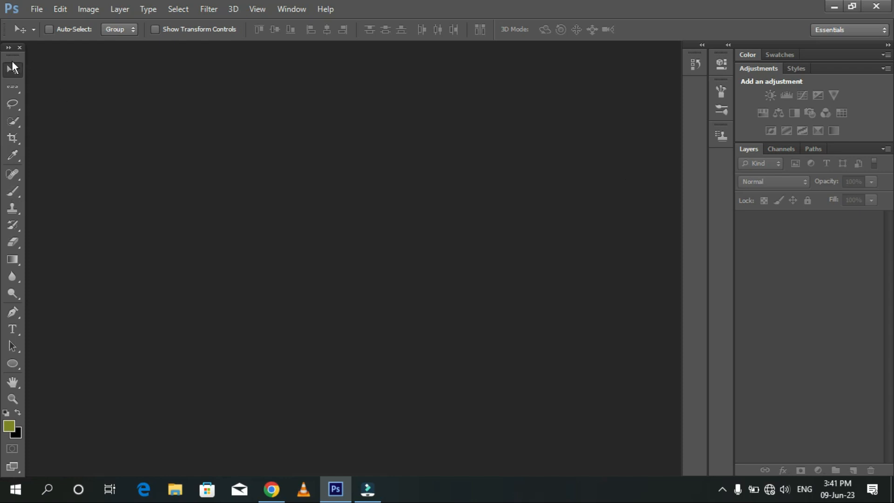
# Open the photos (33), 57h_2 and the 1004 embroidery patch work anarkali suit image together.
pyautogui.click(35, 12)
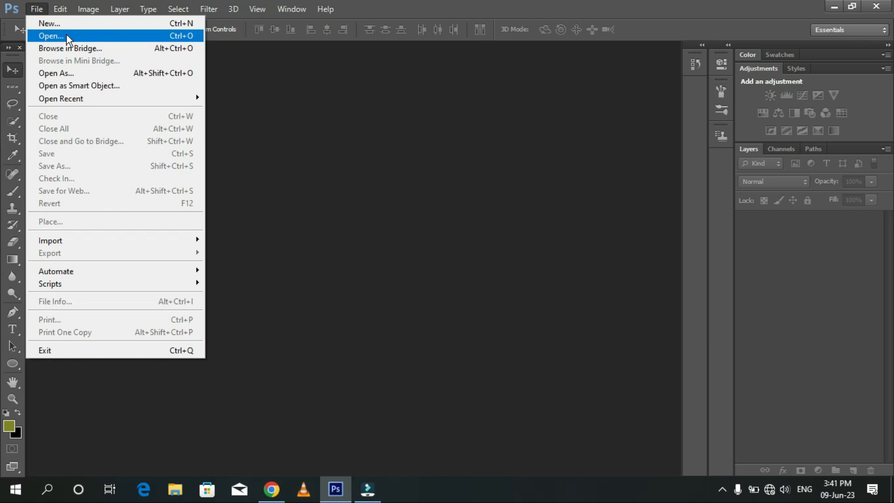
pyautogui.click(70, 38)
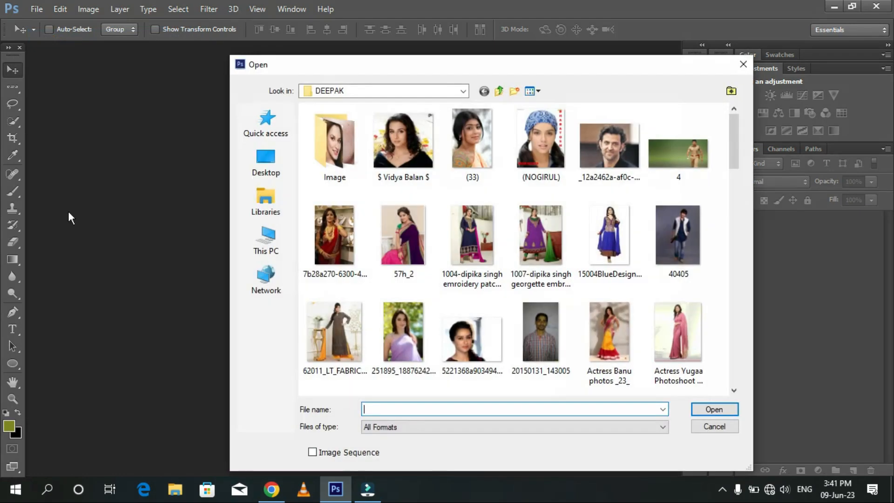
pyautogui.click(481, 177)
pyautogui.click(465, 238)
pyautogui.click(403, 235)
pyautogui.click(479, 233)
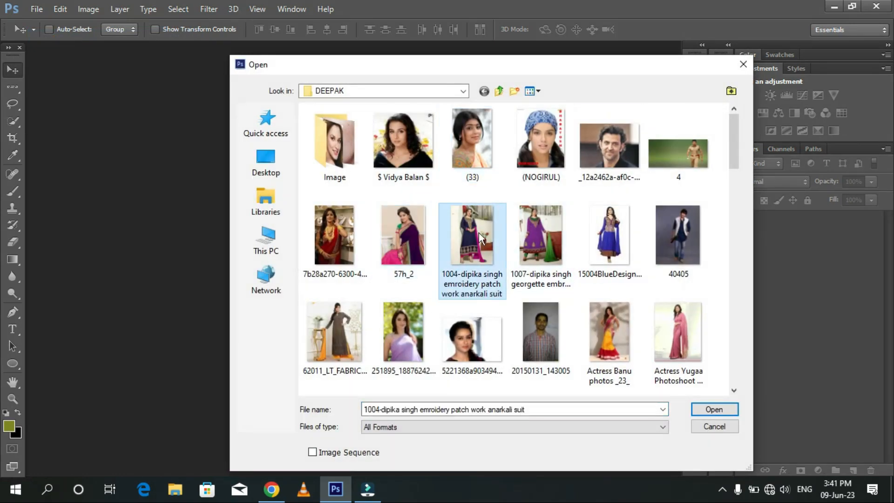
pyautogui.click(412, 227)
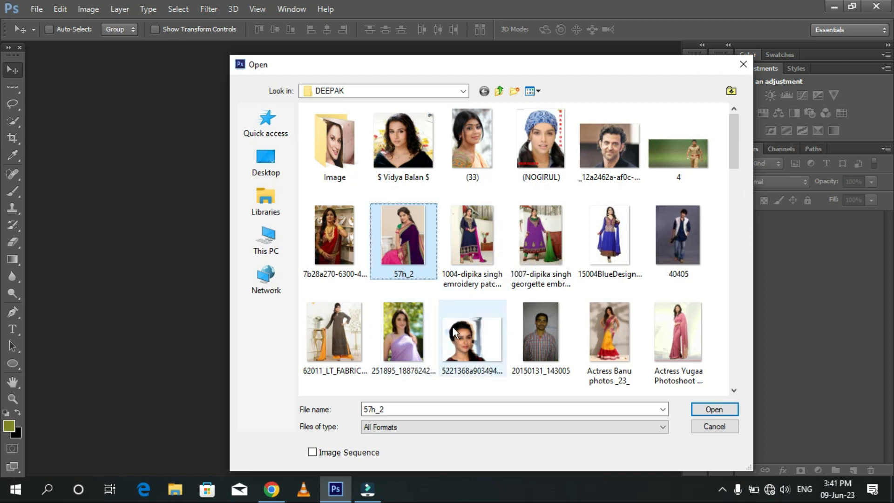
pyautogui.keyDown('ctrl'); pyautogui.click(472, 233); pyautogui.keyUp('ctrl')
pyautogui.keyDown('ctrl'); pyautogui.click(471, 148); pyautogui.keyUp('ctrl')
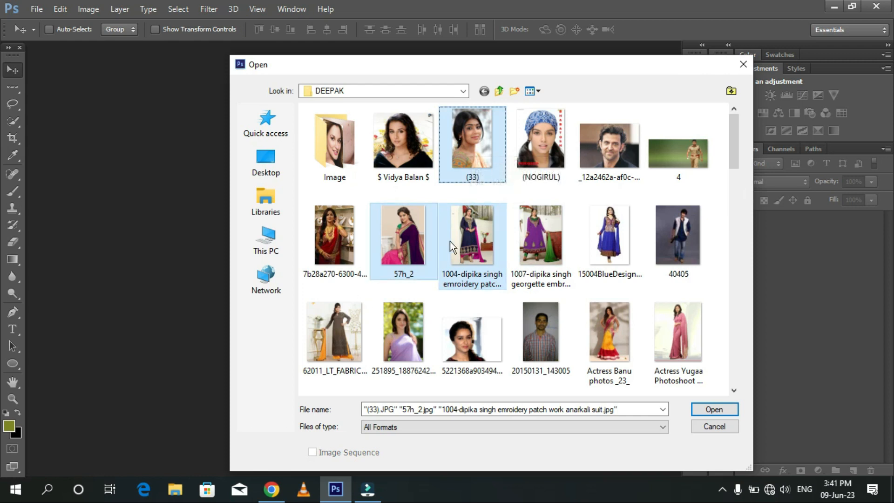
pyautogui.click(702, 411)
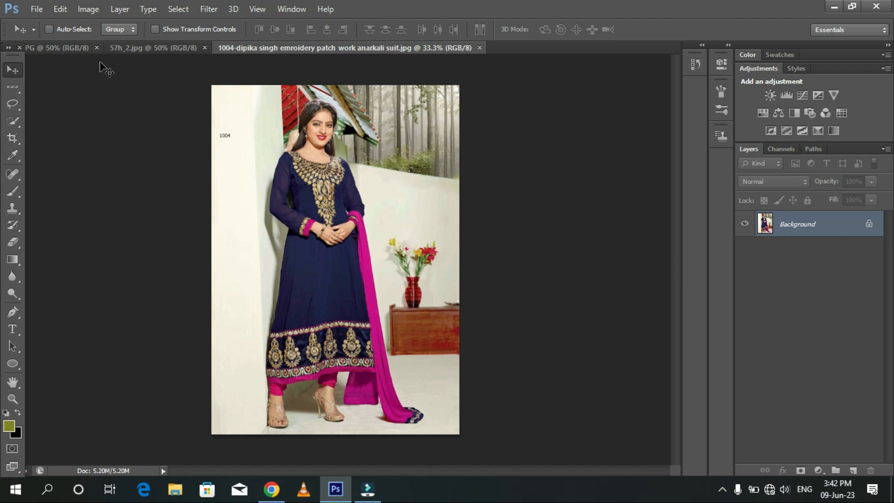
# View the three open photos one after another, finishing on the 1004 anarkali suit photo.
pyautogui.click(64, 50)
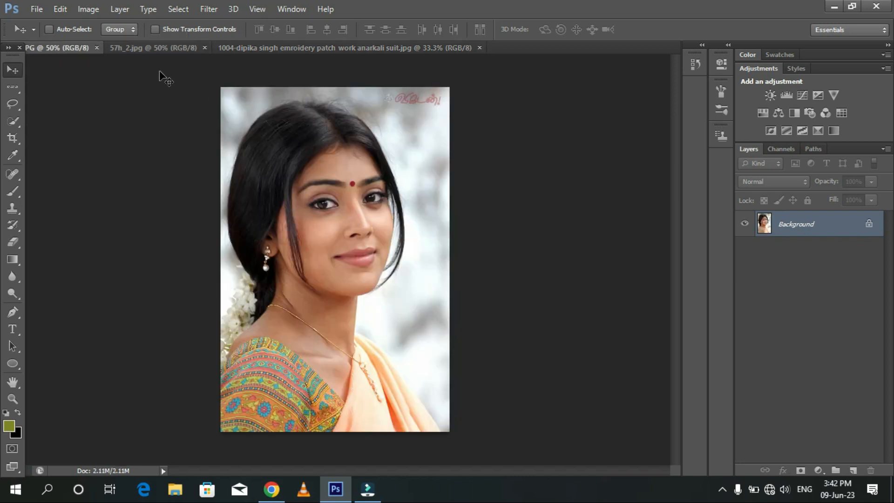
pyautogui.click(152, 48)
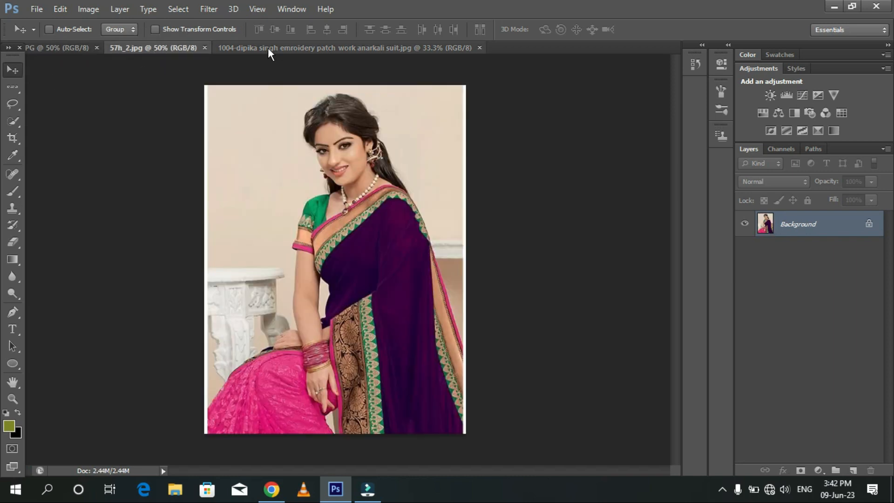
pyautogui.click(316, 49)
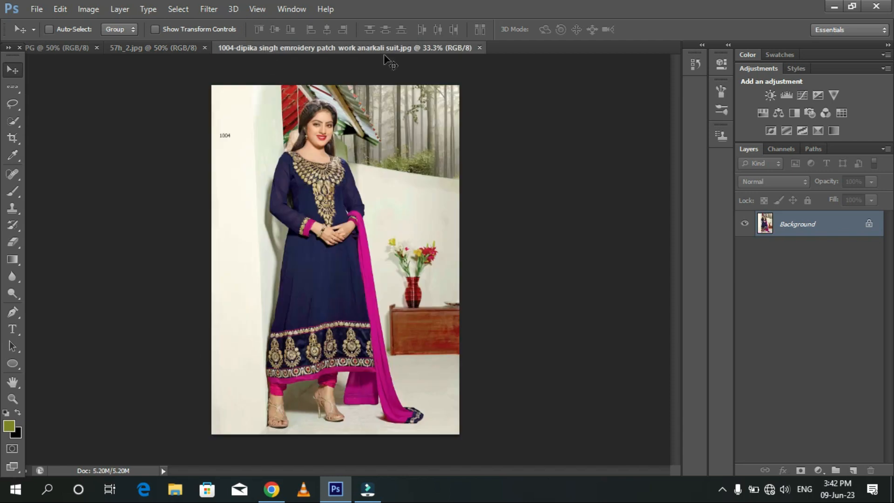
pyautogui.click(145, 49)
pyautogui.click(65, 49)
pyautogui.click(129, 50)
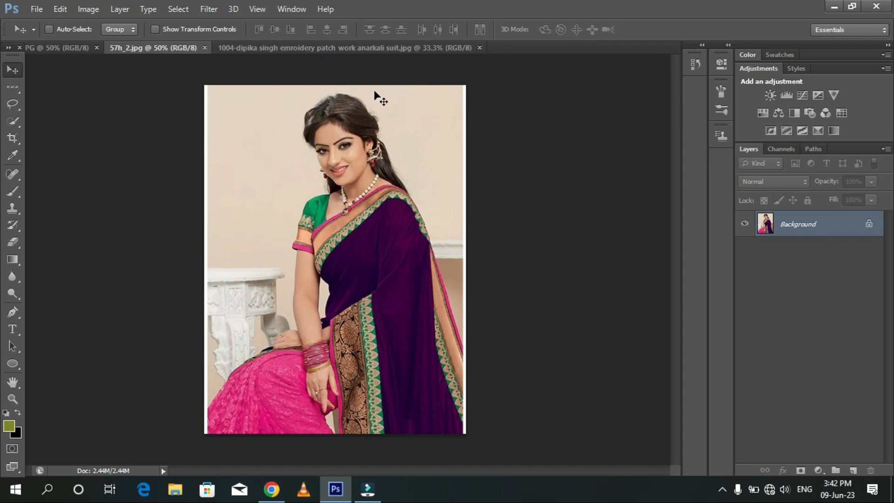
pyautogui.click(345, 50)
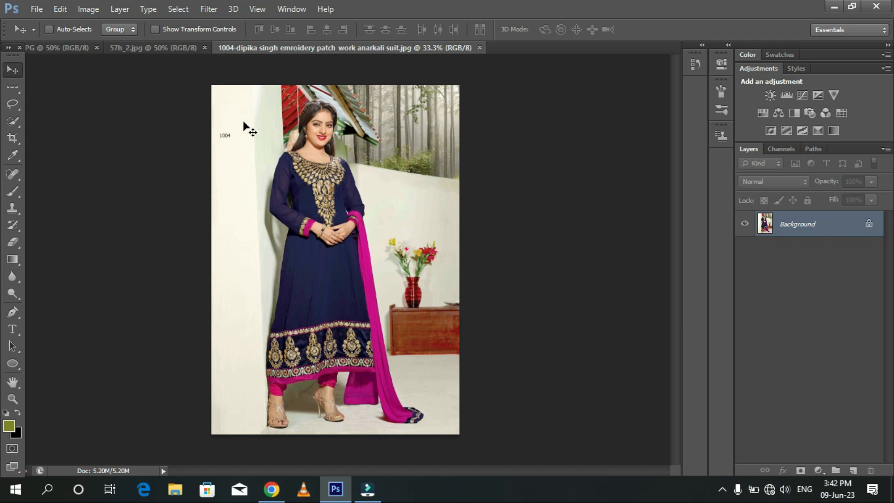
pyautogui.click(36, 10)
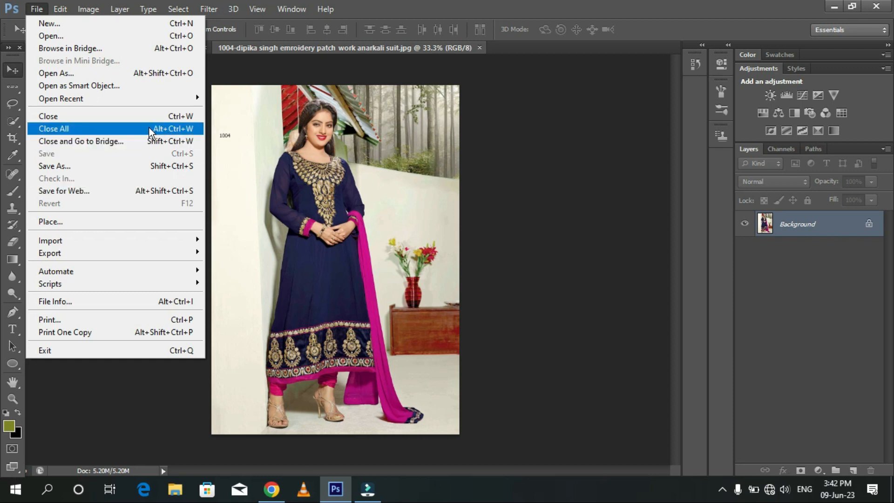
pyautogui.click(377, 77)
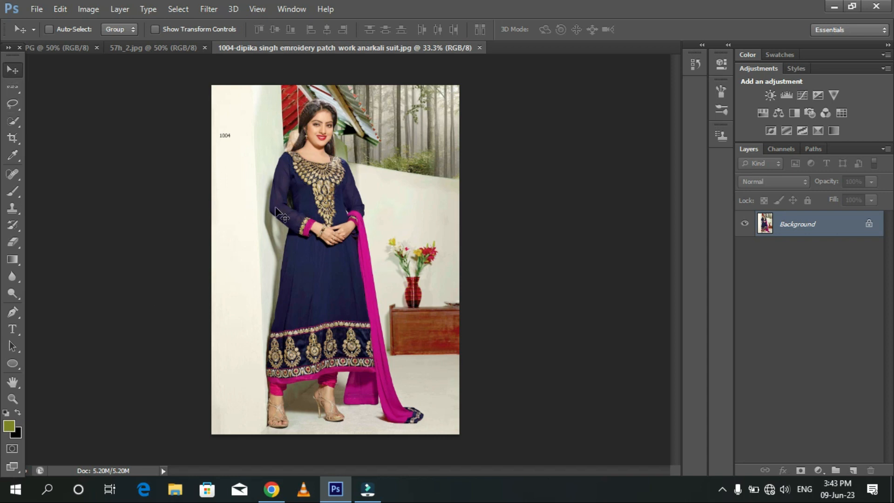
# Copy the anarkali suit photo into the 57h_2 document with the Move tool and shift the copied layer toward the bottom of the canvas.
pyautogui.moveTo(275, 208)
pyautogui.mouseDown()
pyautogui.moveTo(178, 58)
pyautogui.moveTo(159, 49)
pyautogui.moveTo(222, 103)
pyautogui.moveTo(280, 220)
pyautogui.mouseUp()
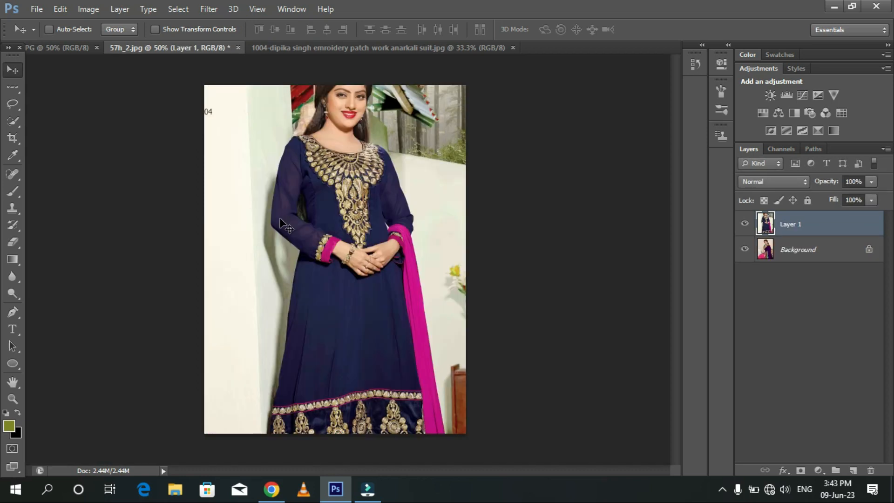
pyautogui.moveTo(307, 128); pyautogui.dragTo(279, 246)
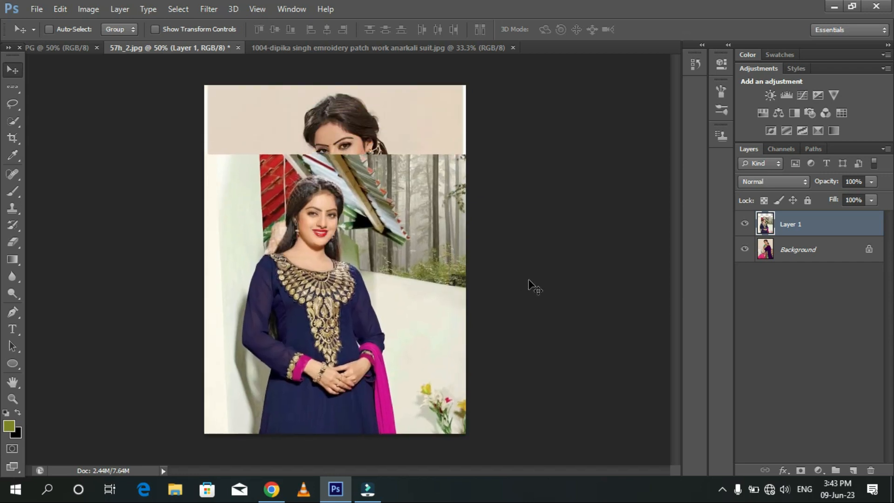
pyautogui.moveTo(408, 237); pyautogui.dragTo(315, 264)
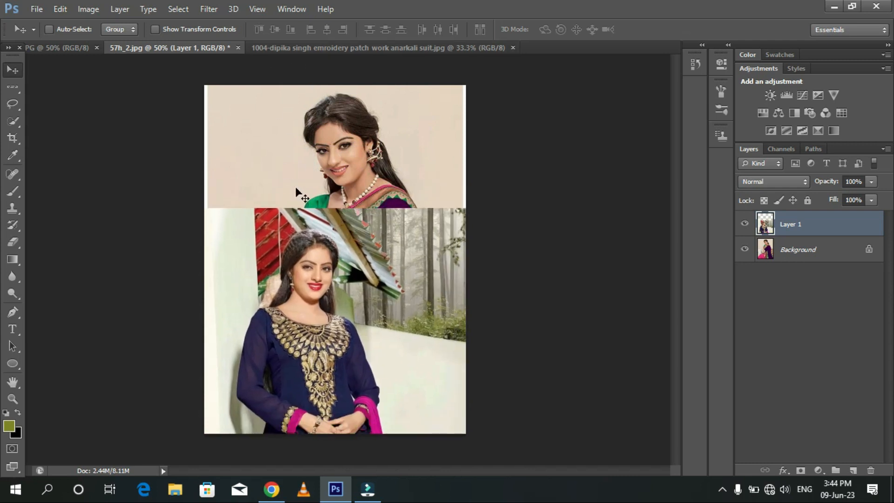
pyautogui.moveTo(286, 148); pyautogui.dragTo(269, 180)
# Copy the suit layer from 57h_2 back into the 1004 anarkali suit document with the Move tool.
pyautogui.moveTo(299, 346); pyautogui.dragTo(324, 58)
pyautogui.moveTo(303, 52); pyautogui.dragTo(390, 186)
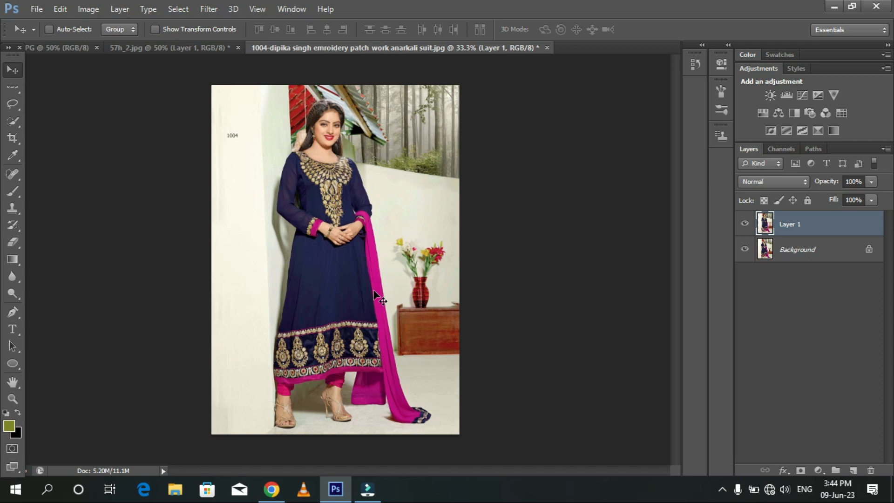
# Select the flower vase beside the woman with the Rectangular Marquee tool.
pyautogui.click(12, 87)
pyautogui.click(14, 87)
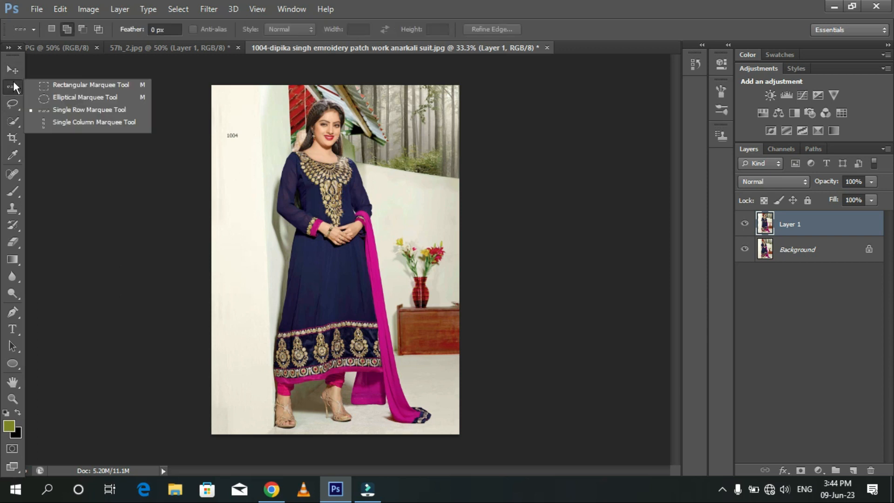
pyautogui.click(62, 86)
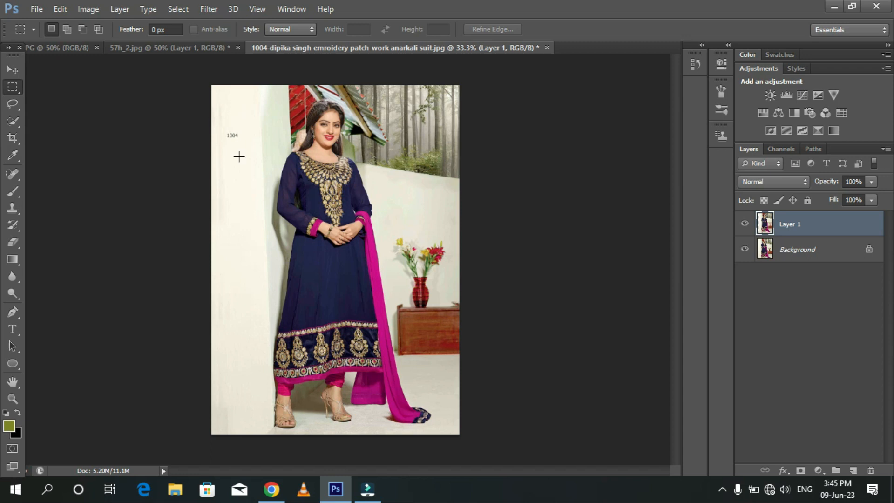
pyautogui.moveTo(388, 226); pyautogui.dragTo(450, 326)
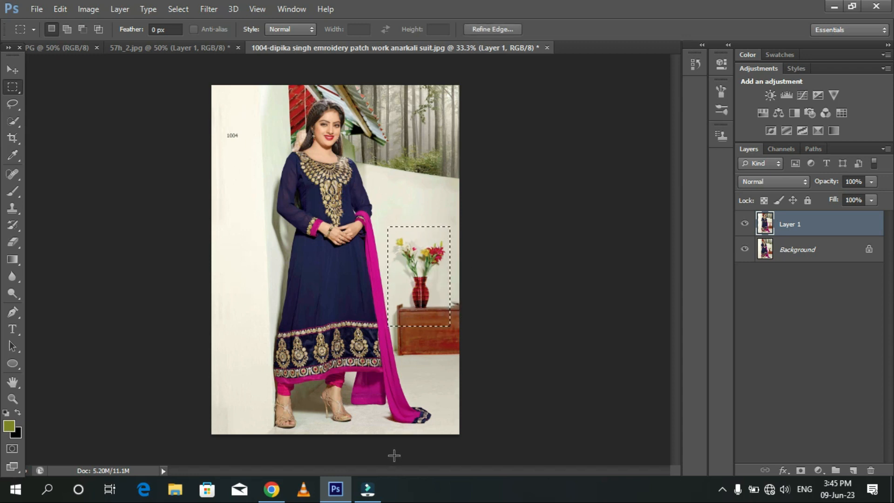
# Make a rectangular selection around the woman's head and upper body and move that piece of the layer with the Move tool.
pyautogui.moveTo(282, 94); pyautogui.dragTo(369, 193)
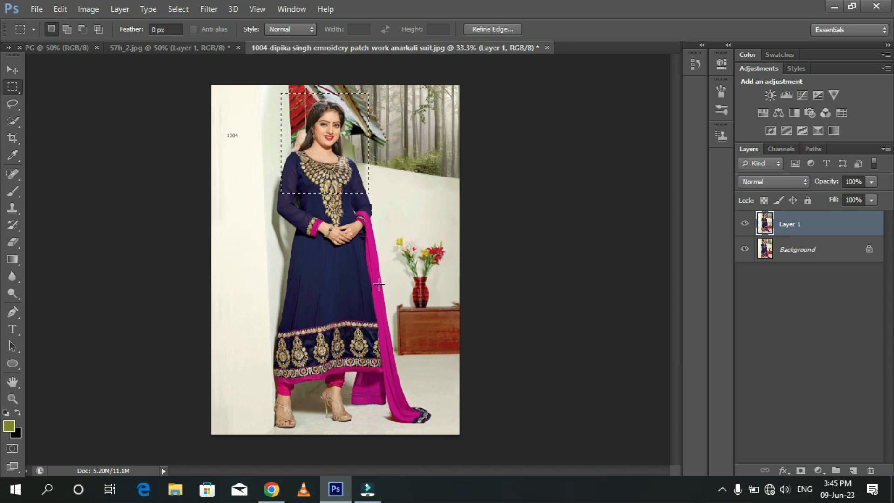
pyautogui.moveTo(258, 111); pyautogui.dragTo(395, 220)
pyautogui.moveTo(262, 98); pyautogui.dragTo(389, 214)
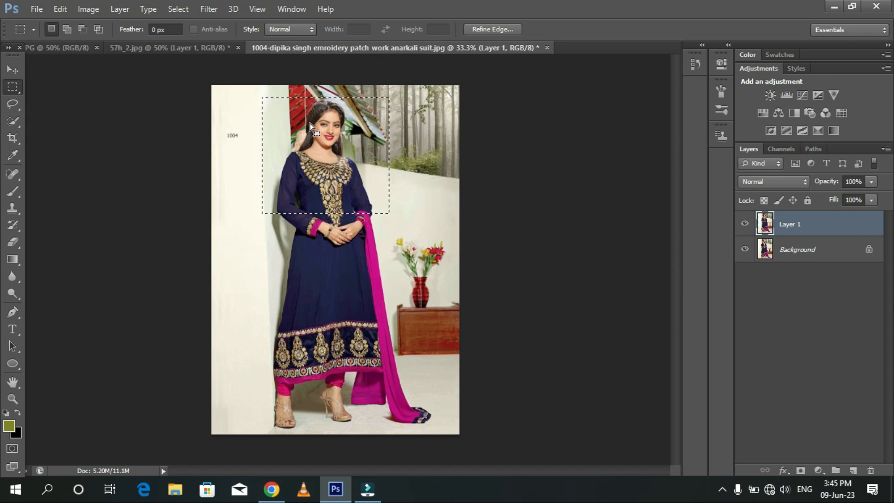
pyautogui.click(11, 70)
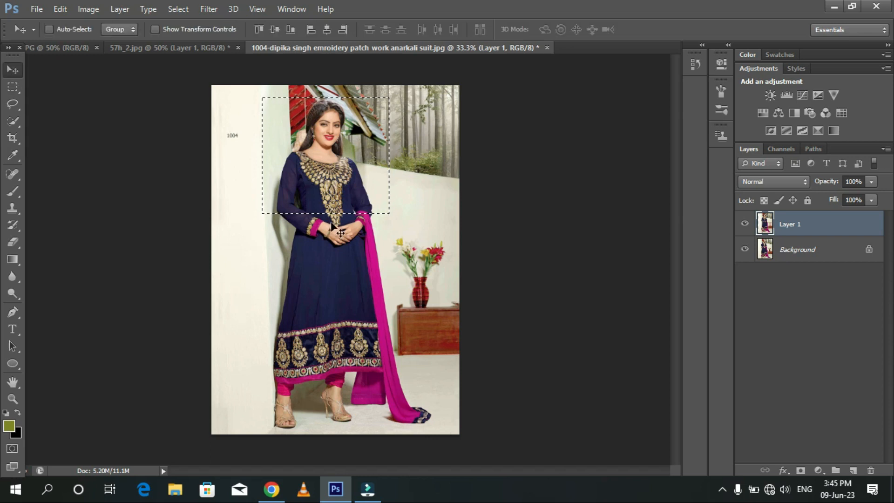
pyautogui.moveTo(322, 153); pyautogui.dragTo(353, 195)
# Delete Layer 1 from both the 57h_2 document and the 1004 anarkali suit document.
pyautogui.press('Delete')
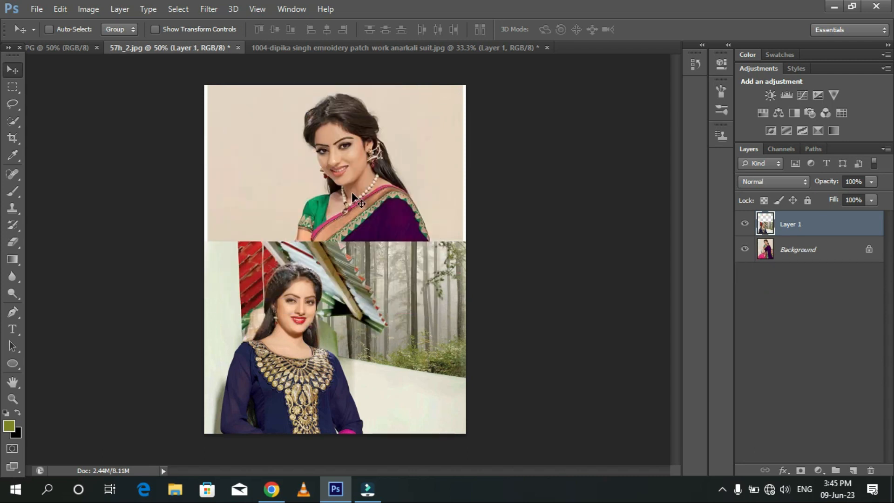
pyautogui.press('Delete')
pyautogui.click(261, 48)
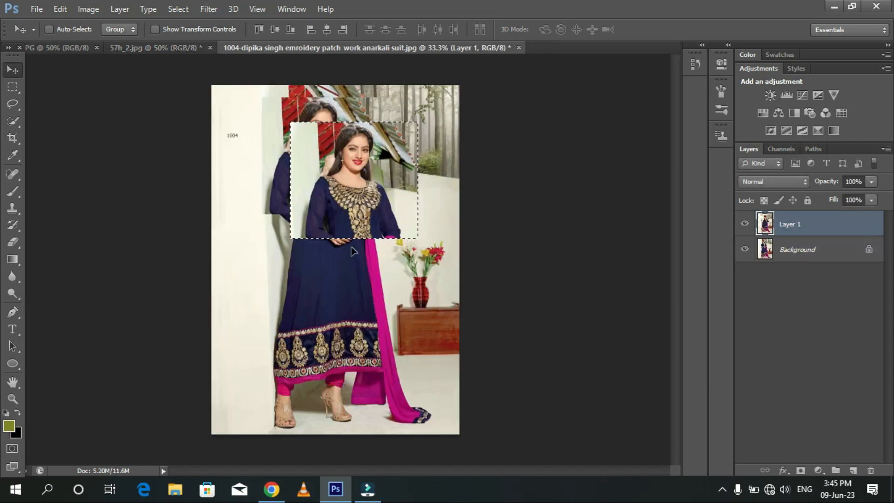
pyautogui.press('Delete')
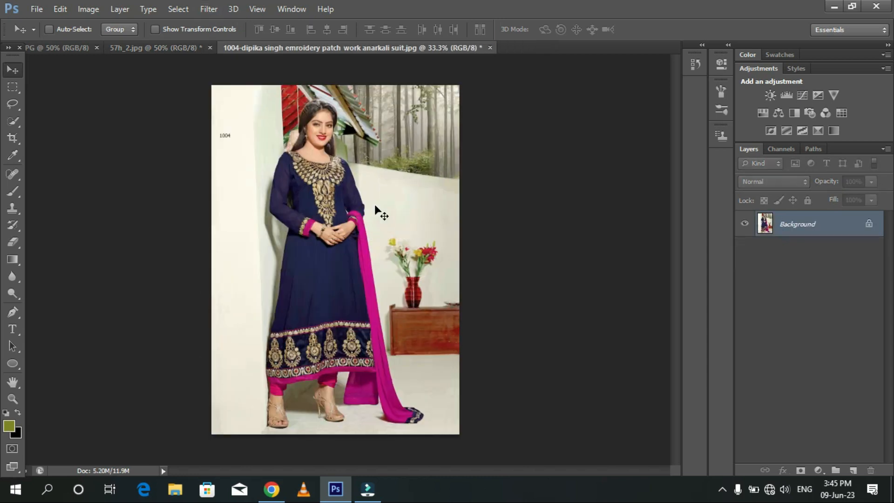
# Copy a rectangular selection of the woman's head and upper body from the suit photo into 57h_2, and delete the copied layer.
pyautogui.click(13, 90)
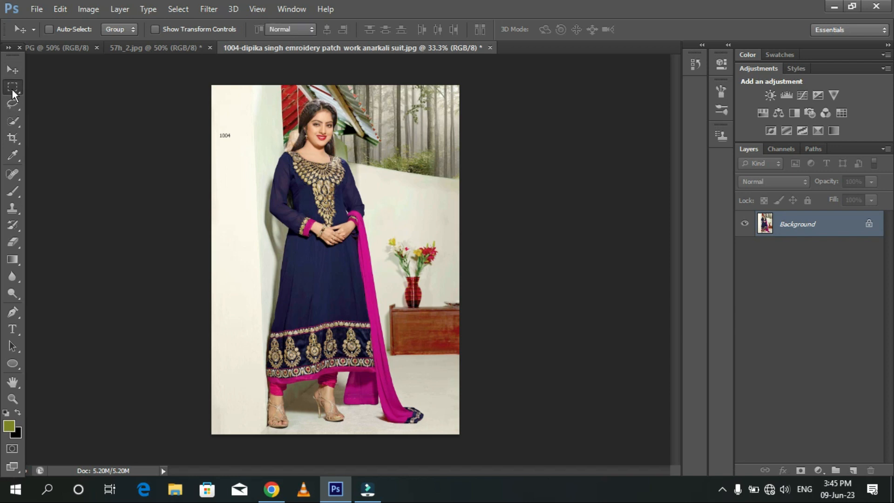
pyautogui.moveTo(264, 100); pyautogui.dragTo(377, 200)
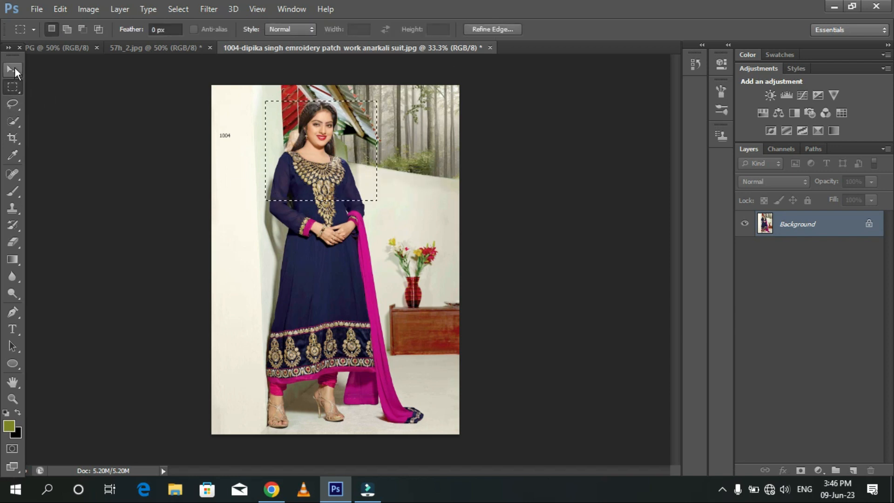
pyautogui.click(14, 69)
pyautogui.moveTo(348, 140); pyautogui.dragTo(324, 232)
pyautogui.press('Delete')
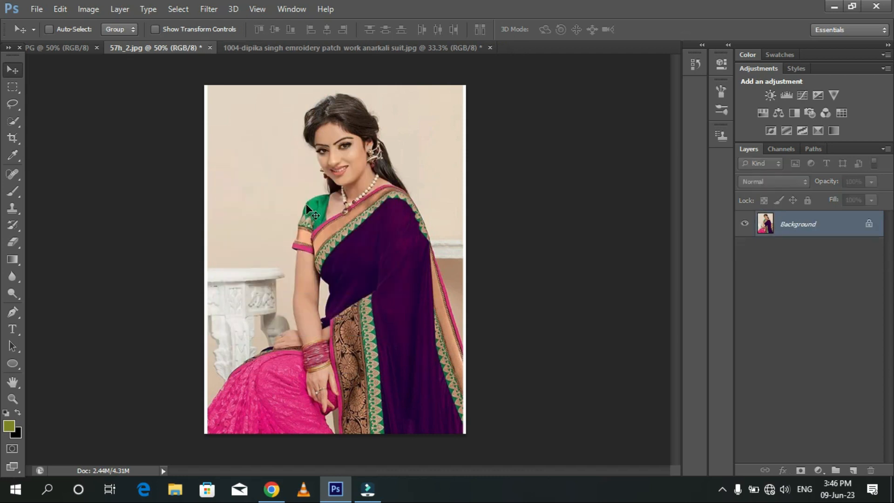
# Try moving an elliptical selection of the woman's head and shoulders in 57h_2, undo the move and deselect.
pyautogui.click(10, 87)
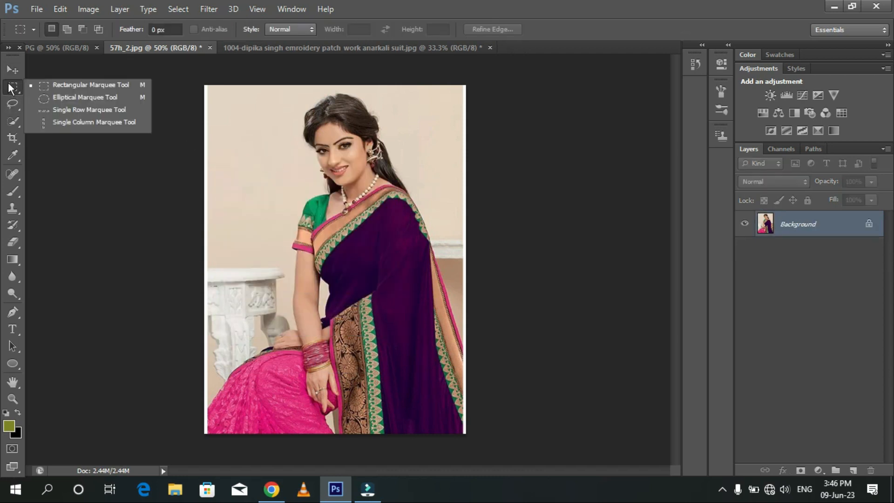
pyautogui.click(102, 97)
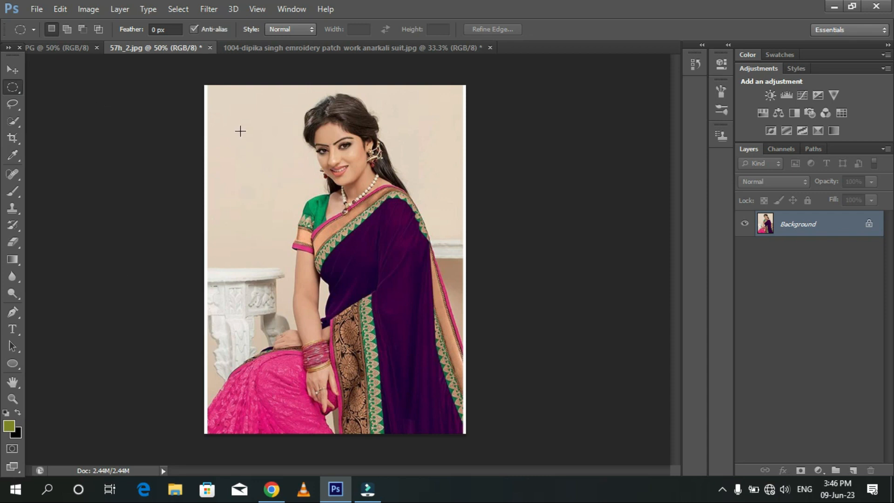
pyautogui.moveTo(273, 106); pyautogui.dragTo(413, 249)
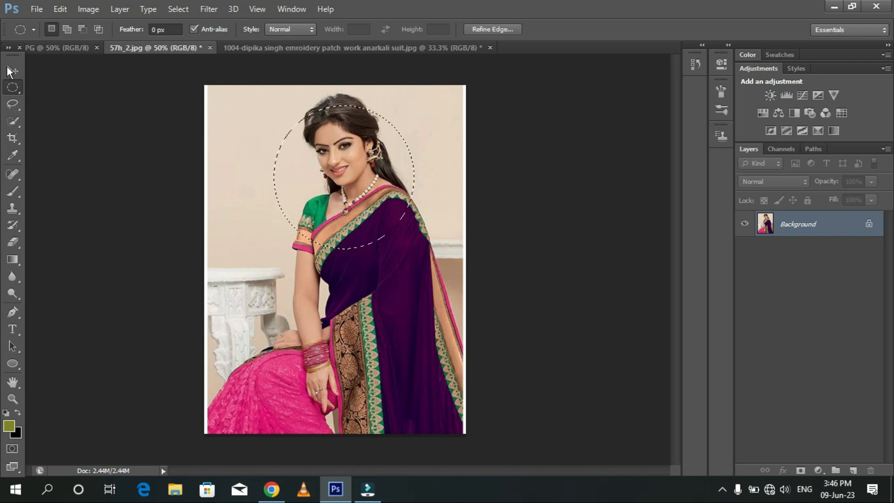
pyautogui.click(12, 70)
pyautogui.moveTo(340, 207); pyautogui.dragTo(351, 188)
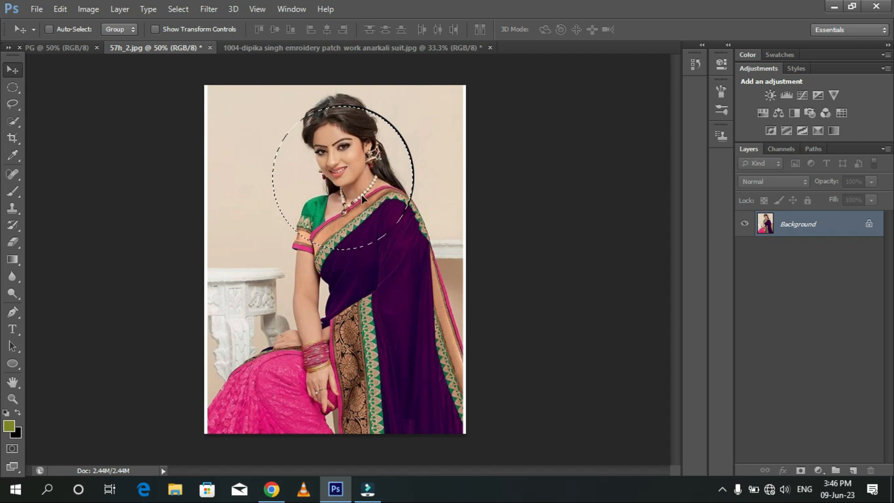
pyautogui.hotkey('ctrl', 'z')
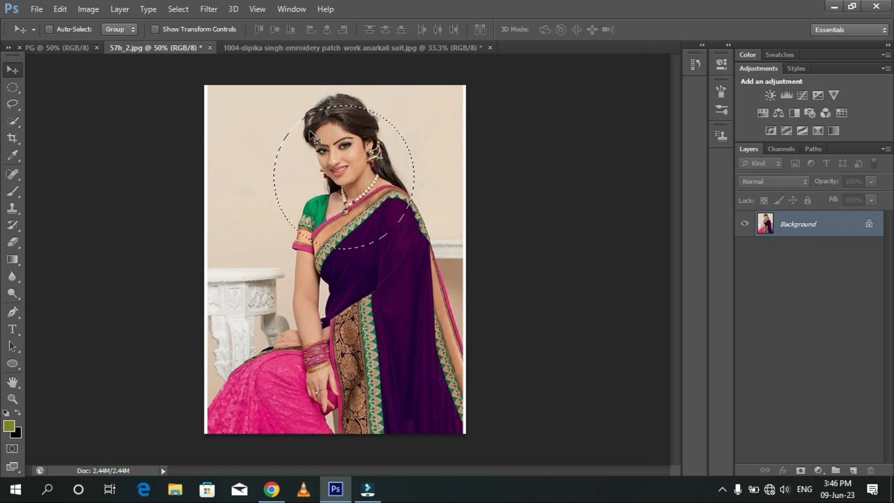
pyautogui.hotkey('ctrl', 'd')
# Draw an elliptical marquee selection around the woman's head and neck in 57h_2.
pyautogui.click(8, 87)
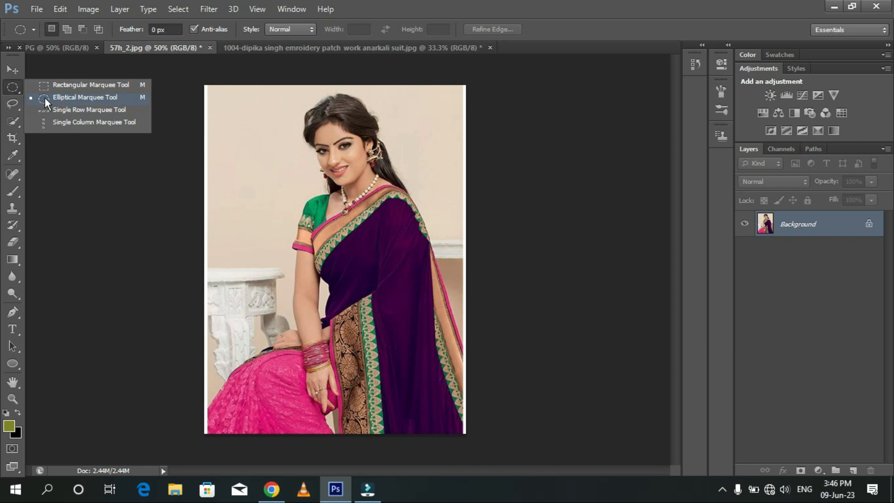
pyautogui.click(63, 98)
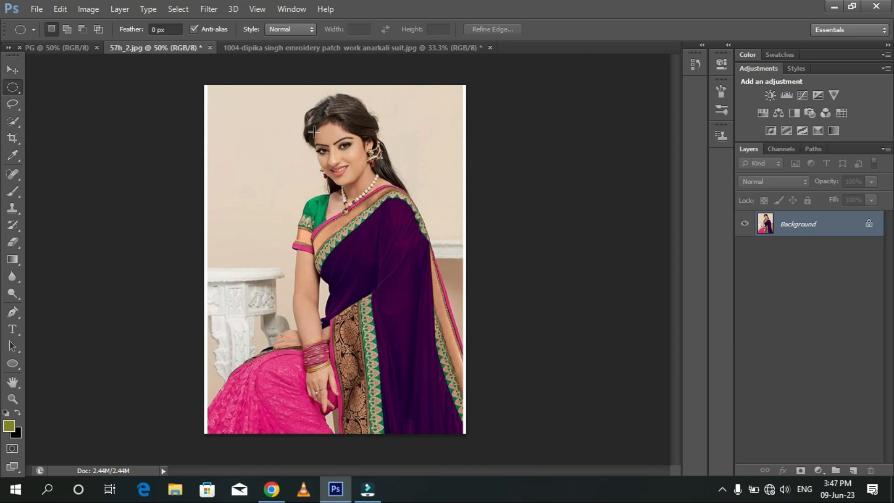
pyautogui.moveTo(284, 97); pyautogui.dragTo(408, 252)
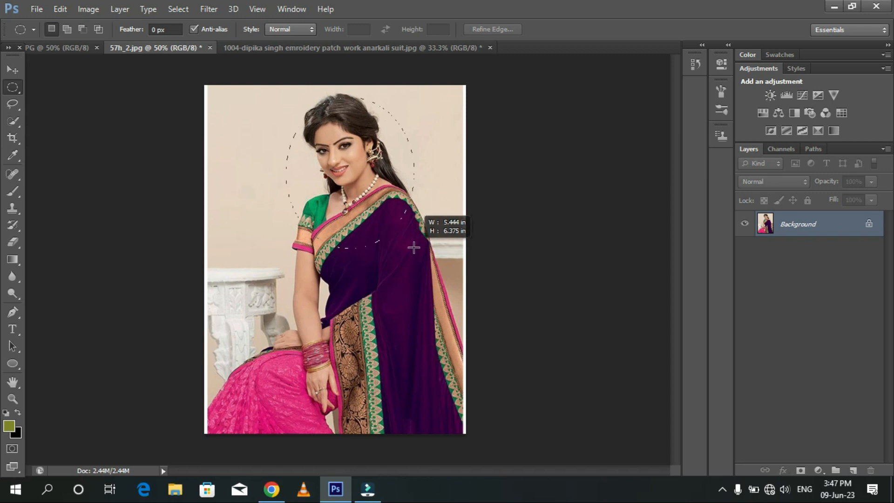
pyautogui.moveTo(413, 247); pyautogui.dragTo(403, 208)
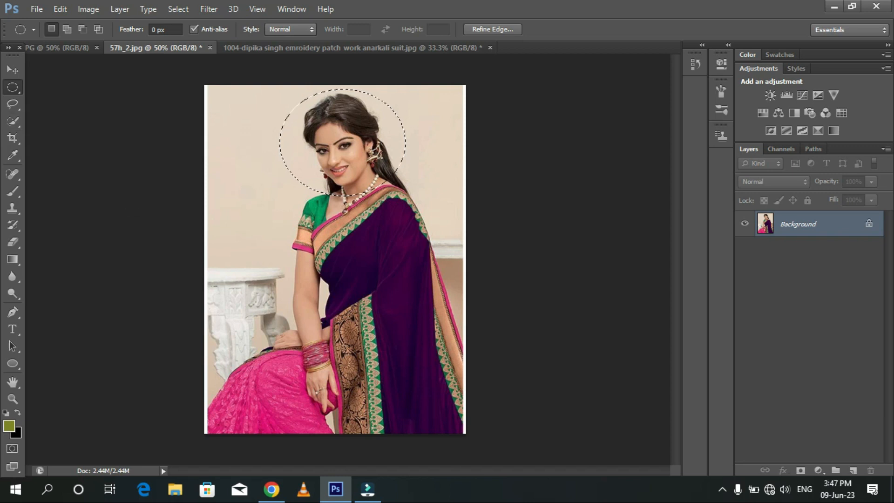
# Copy the elliptical head selection into the 1004 anarkali suit document beside the woman's face, then return to 57h_2 and deselect.
pyautogui.click(12, 69)
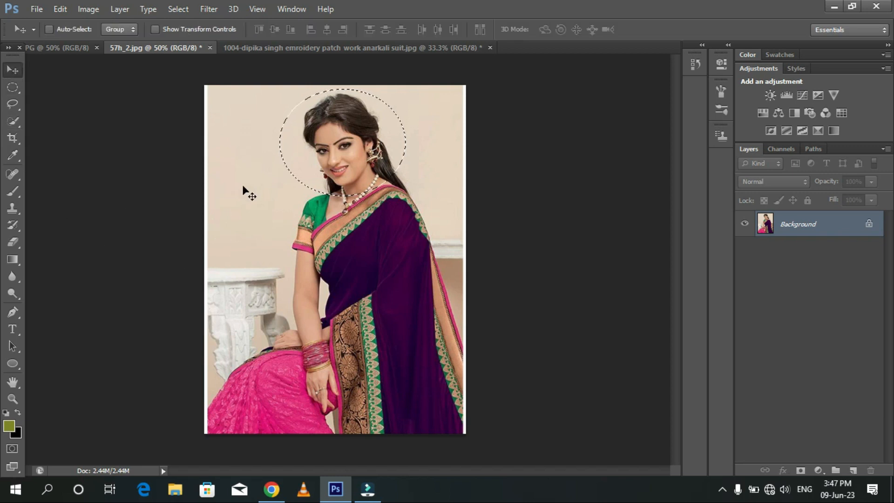
pyautogui.moveTo(338, 139); pyautogui.dragTo(387, 161)
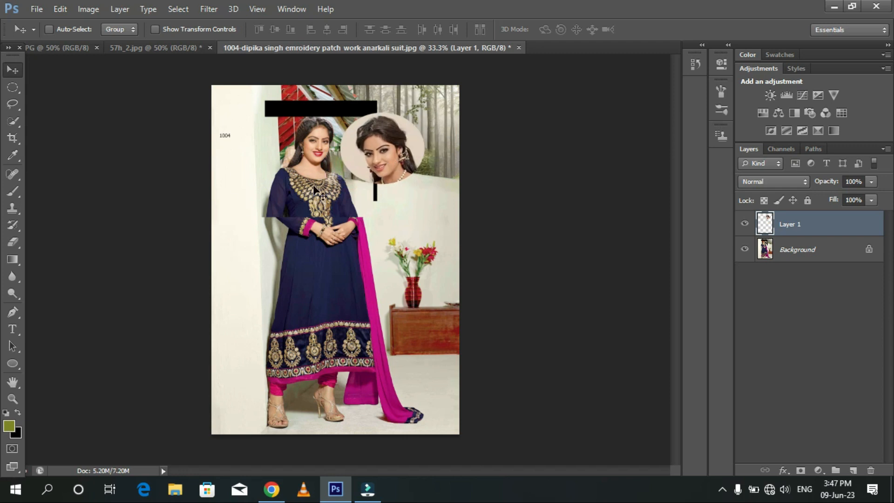
pyautogui.click(138, 48)
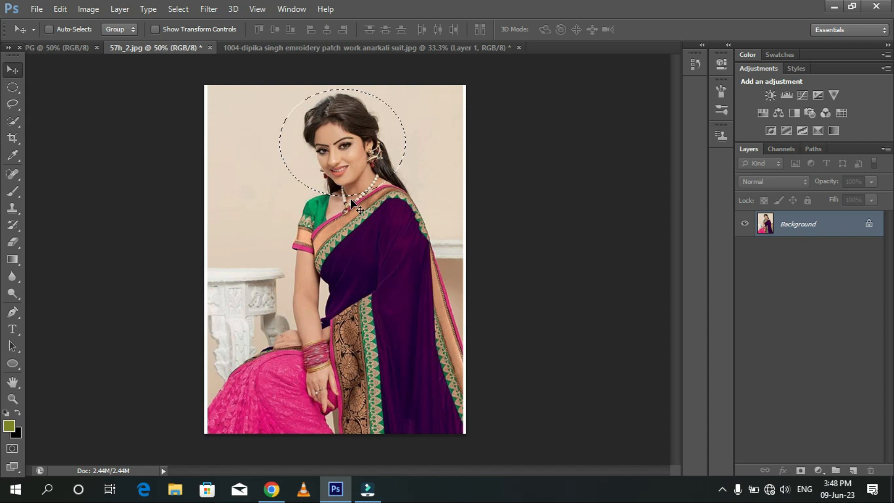
pyautogui.hotkey('ctrl', 'd')
# Make a single-row marquee selection across the 57h_2 photo at the height of the woman's neck.
pyautogui.click(10, 88)
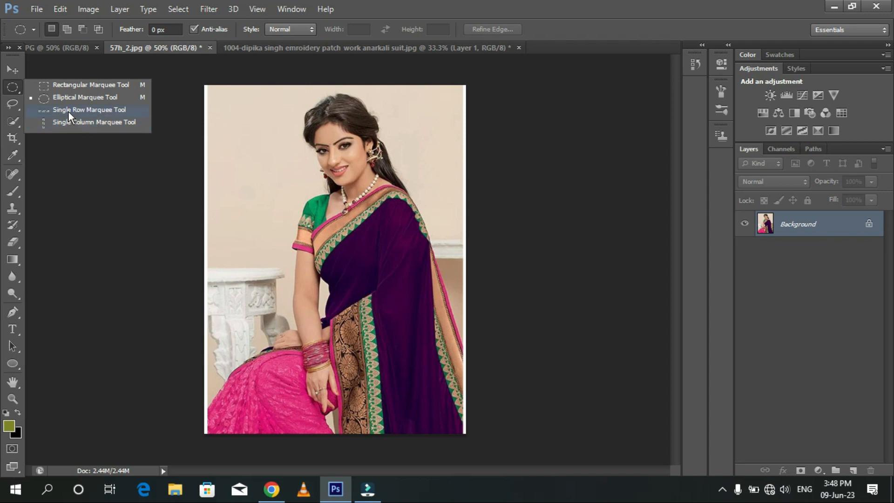
pyautogui.click(69, 112)
pyautogui.click(215, 186)
pyautogui.moveTo(216, 186); pyautogui.dragTo(215, 182)
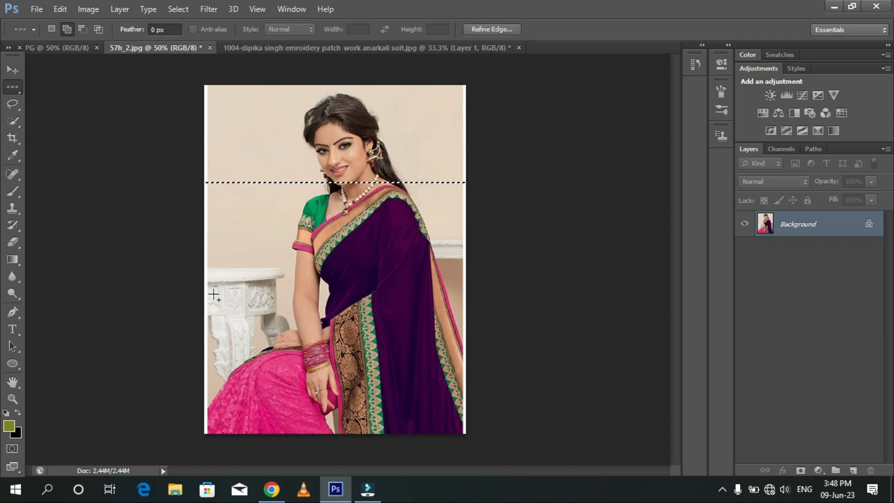
# Make a single-column marquee selection down the 57h_2 photo, through the backdrop just left of the woman's face.
pyautogui.click(13, 88)
pyautogui.click(61, 130)
pyautogui.moveTo(282, 161); pyautogui.dragTo(283, 161)
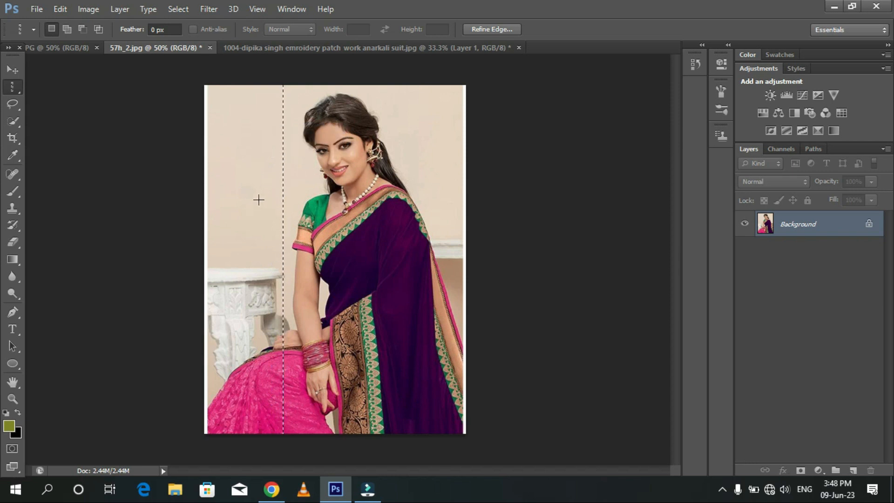